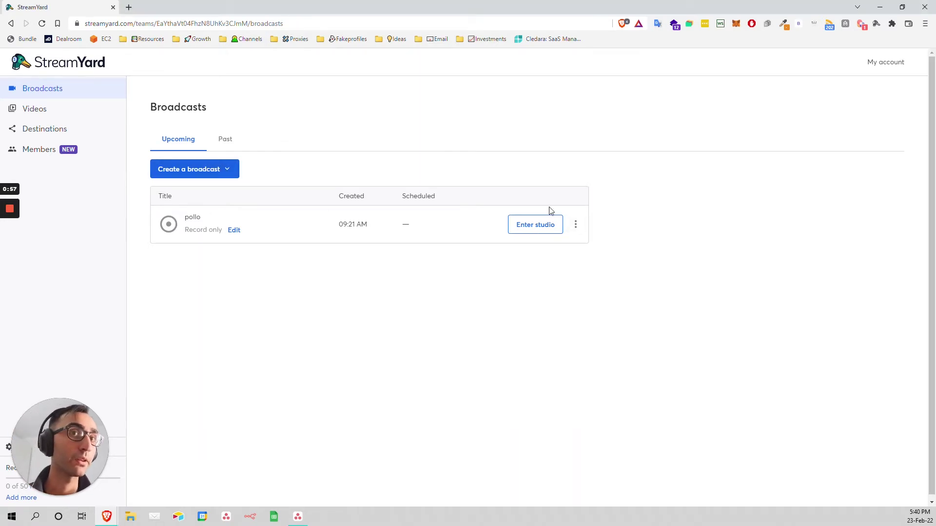
Join the pollo broadcast studio with microphone access allowed and the camera turned off
{"action": "left_click", "coordinate": [541, 230]}
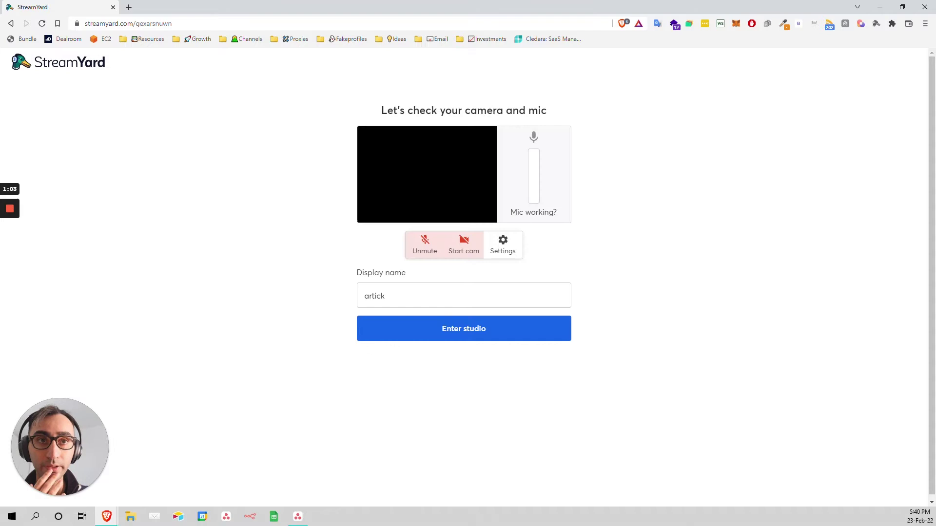
{"action": "left_click", "coordinate": [161, 111]}
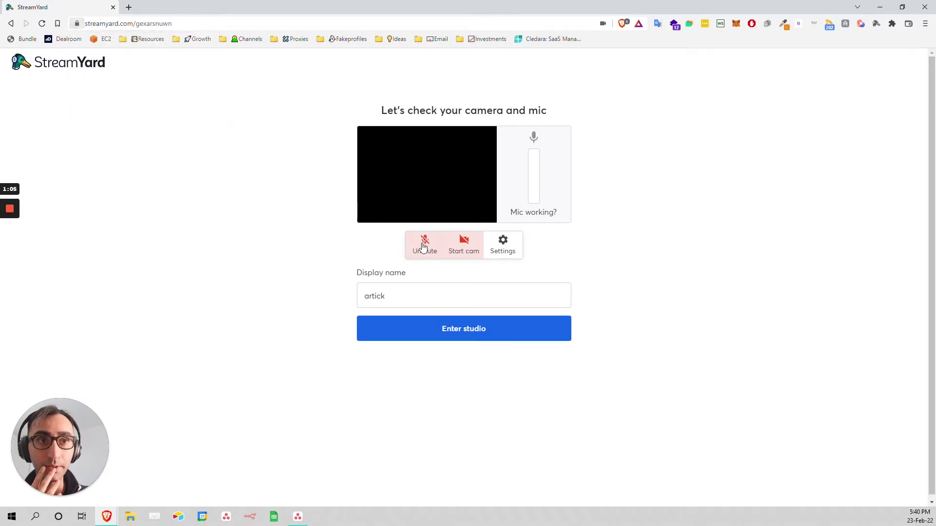
{"action": "left_click", "coordinate": [465, 249]}
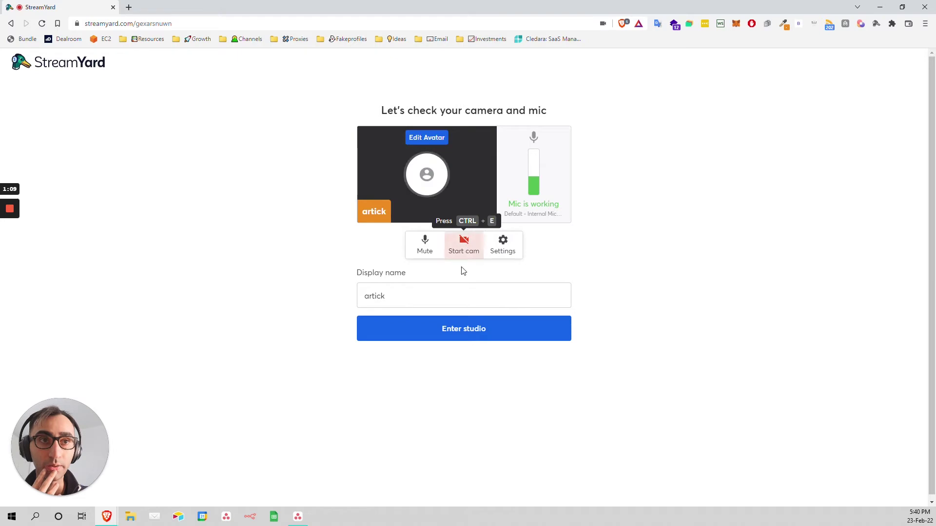
{"action": "left_click", "coordinate": [441, 335]}
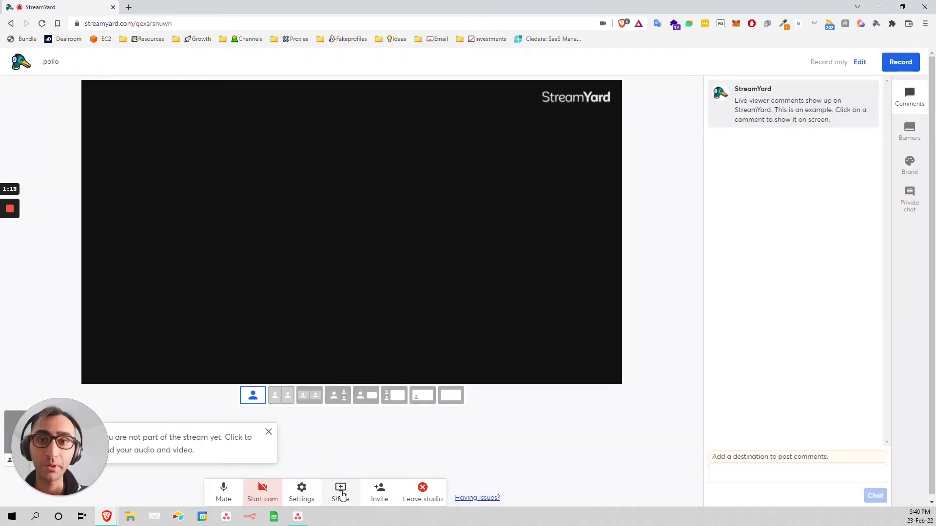
Share Screen 3 with system audio onto the stage to show the Loom video page
{"action": "left_click", "coordinate": [341, 494]}
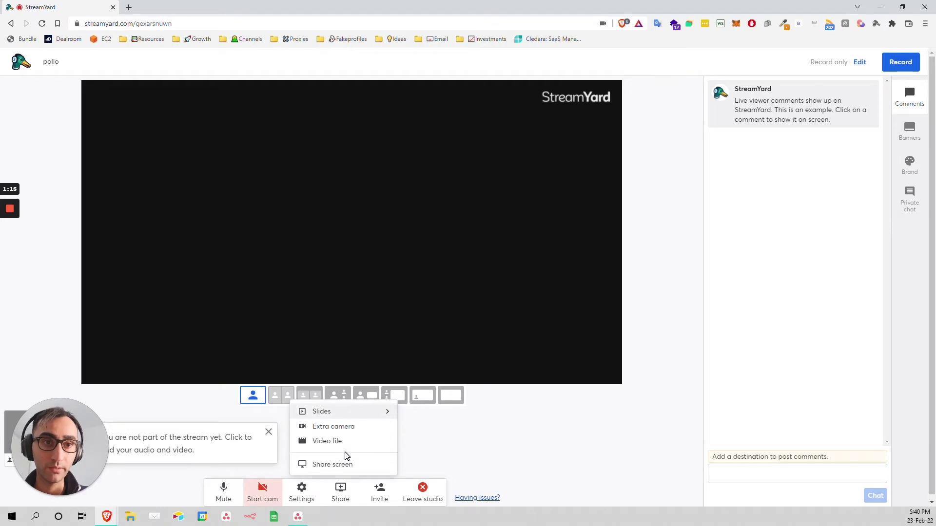
{"action": "left_click", "coordinate": [342, 471]}
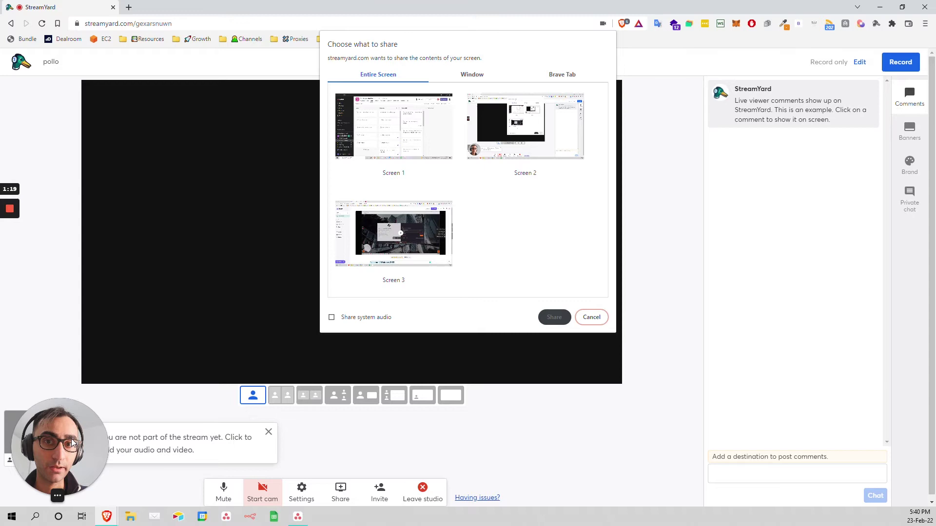
{"action": "left_click_drag", "start_coordinate": [12, 434], "coordinate": [289, 354]}
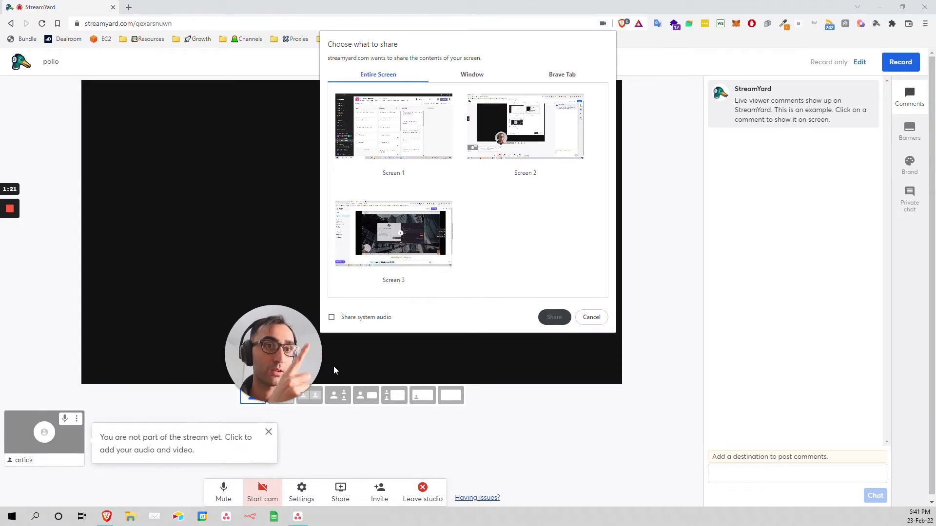
{"action": "left_click", "coordinate": [332, 318]}
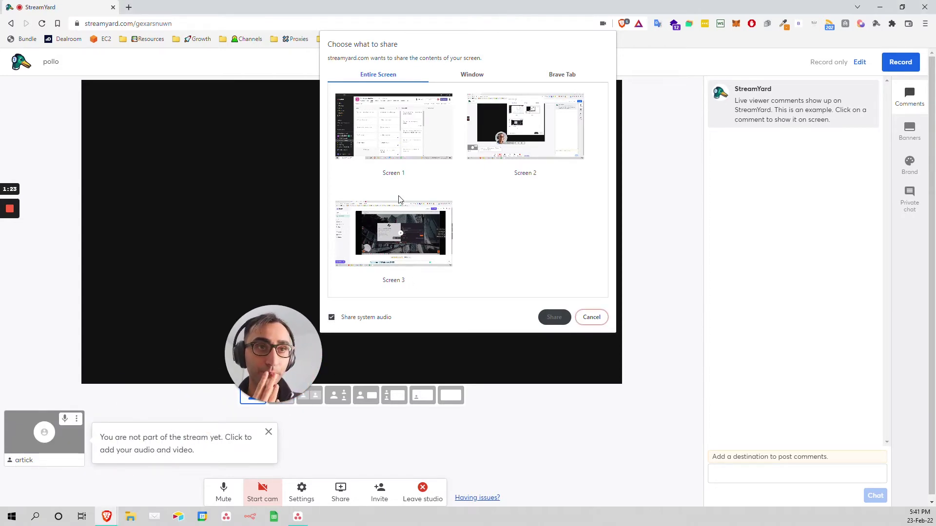
{"action": "left_click", "coordinate": [409, 237]}
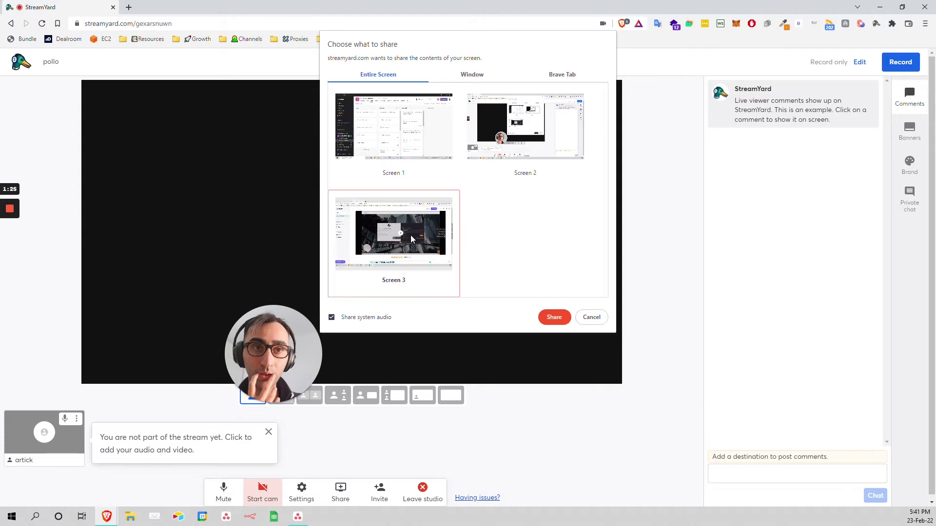
{"action": "left_click", "coordinate": [556, 317]}
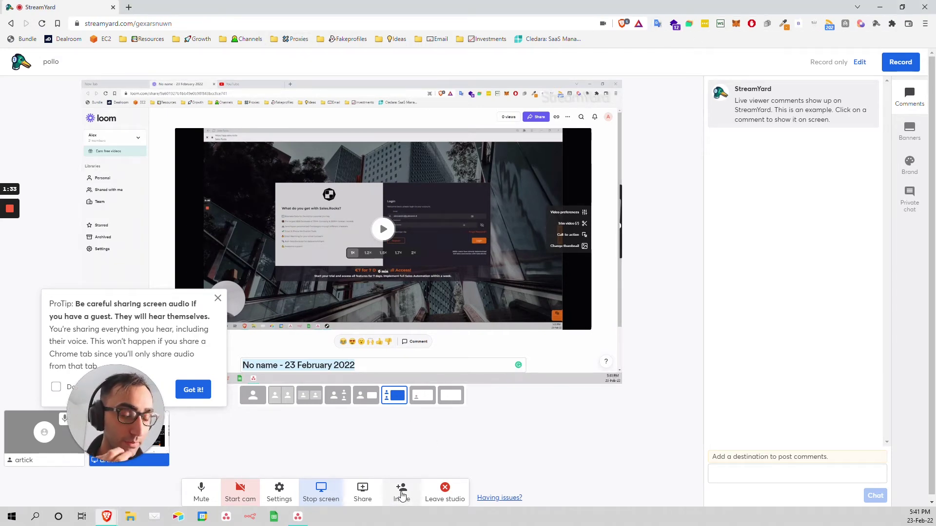
Copy the studio's guest invite link and bring a private browser window onto this screen
{"action": "left_click", "coordinate": [401, 495]}
{"action": "left_click", "coordinate": [435, 282]}
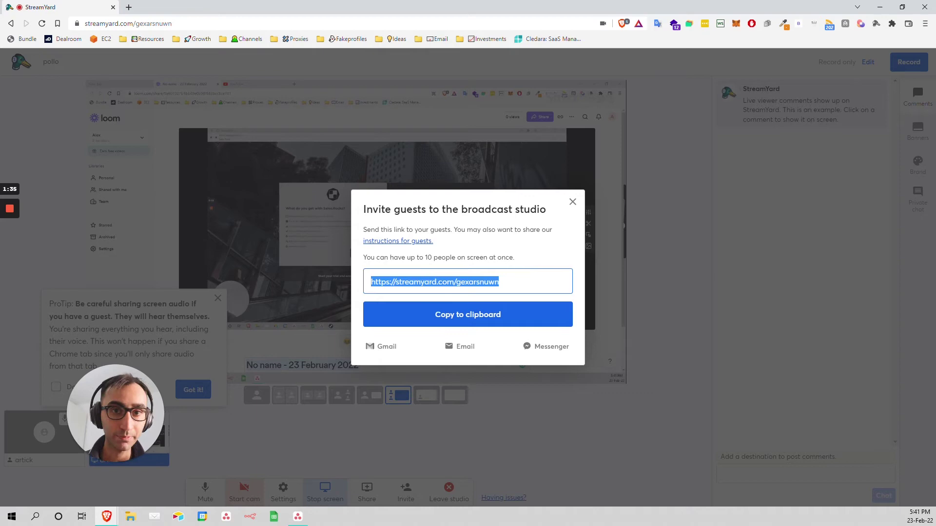
{"action": "left_click", "coordinate": [599, 193]}
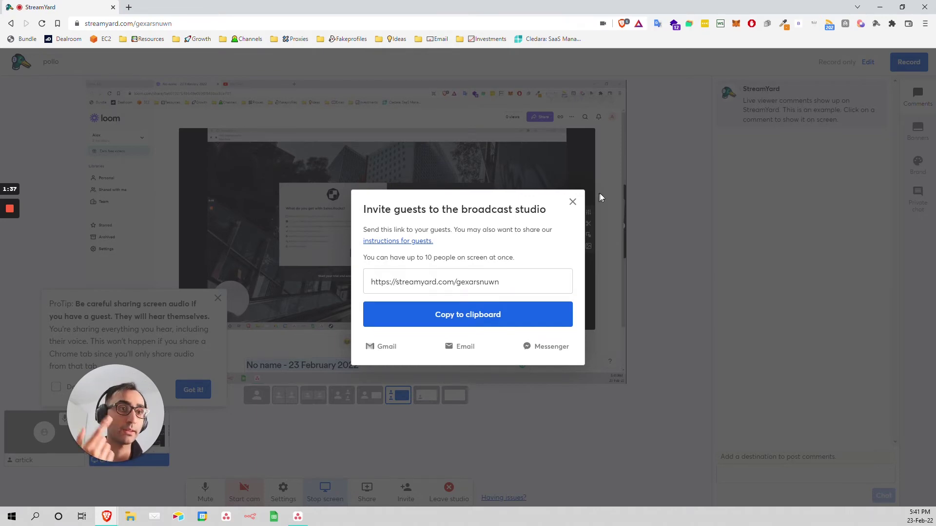
{"action": "left_click", "coordinate": [573, 202]}
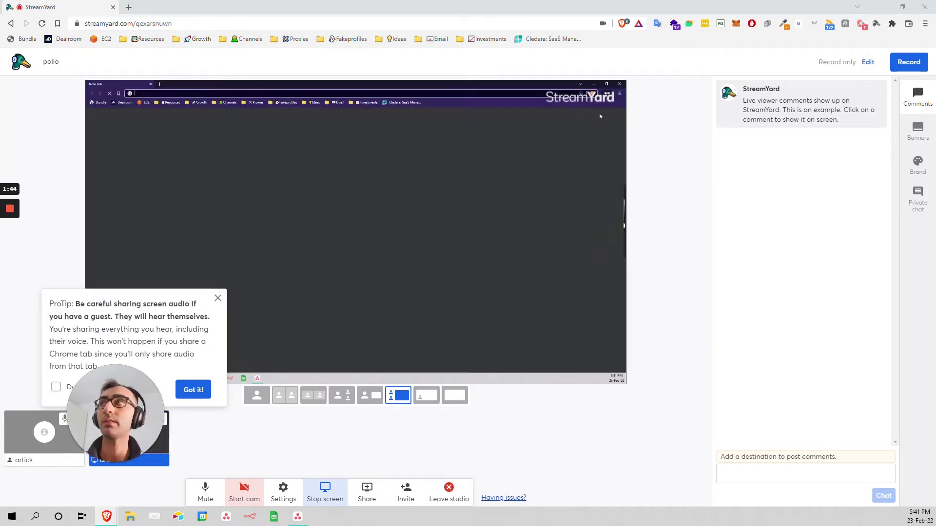
{"action": "left_click_drag", "start_coordinate": [0, 151], "coordinate": [563, 149]}
Load the invite link, allow mic and camera, and join as guest 'pollo'
{"action": "key", "text": "Return"}
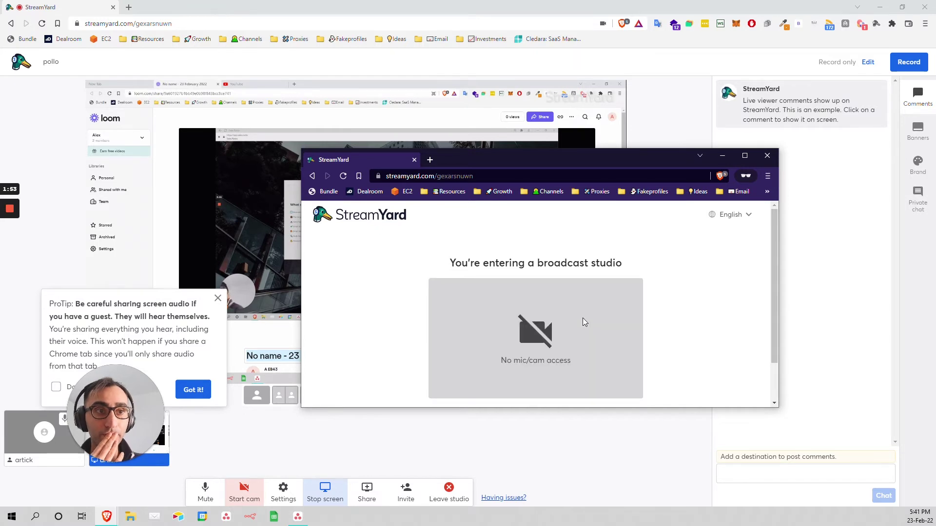
{"action": "left_click", "coordinate": [520, 397]}
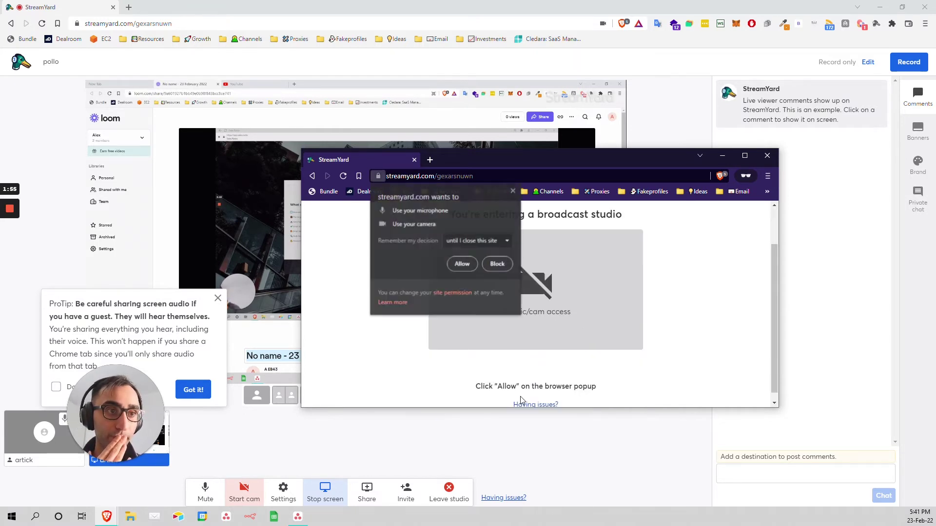
{"action": "left_click", "coordinate": [462, 264]}
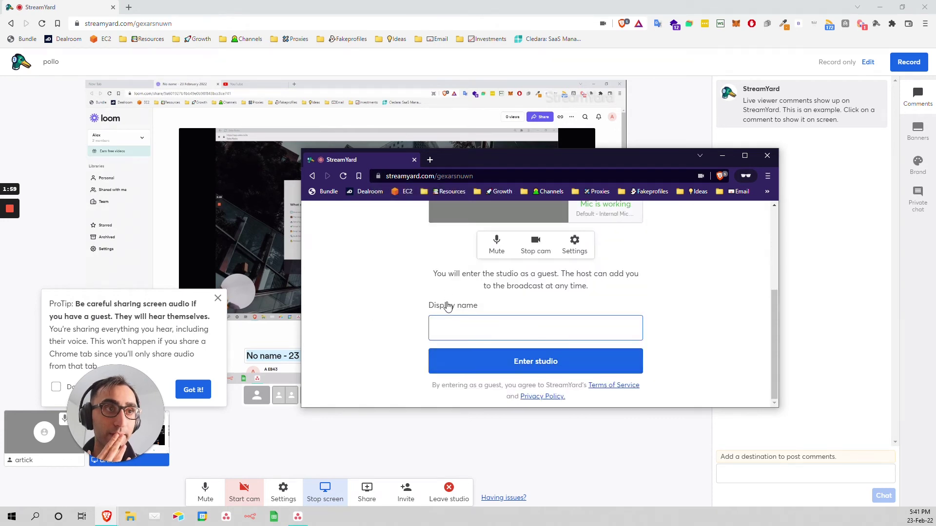
{"action": "type", "text": "poll"}
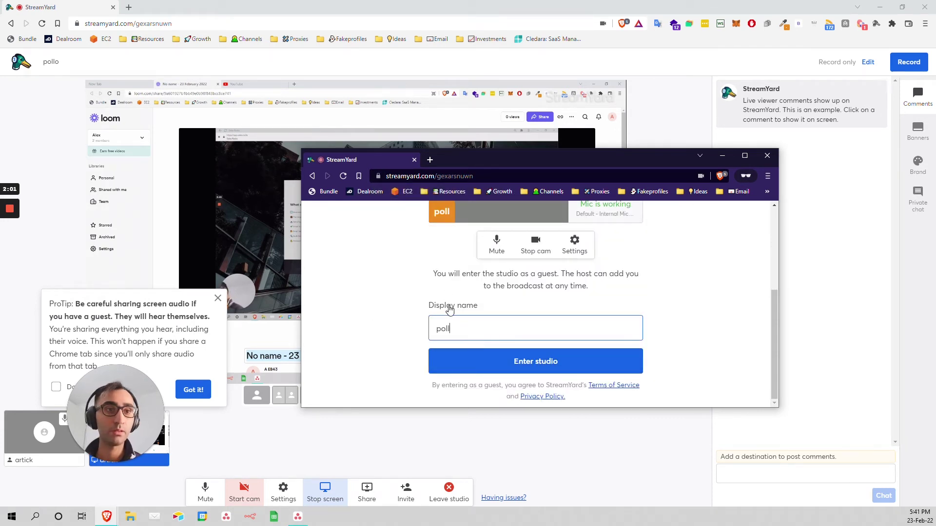
{"action": "type", "text": "o"}
{"action": "key", "text": "Return"}
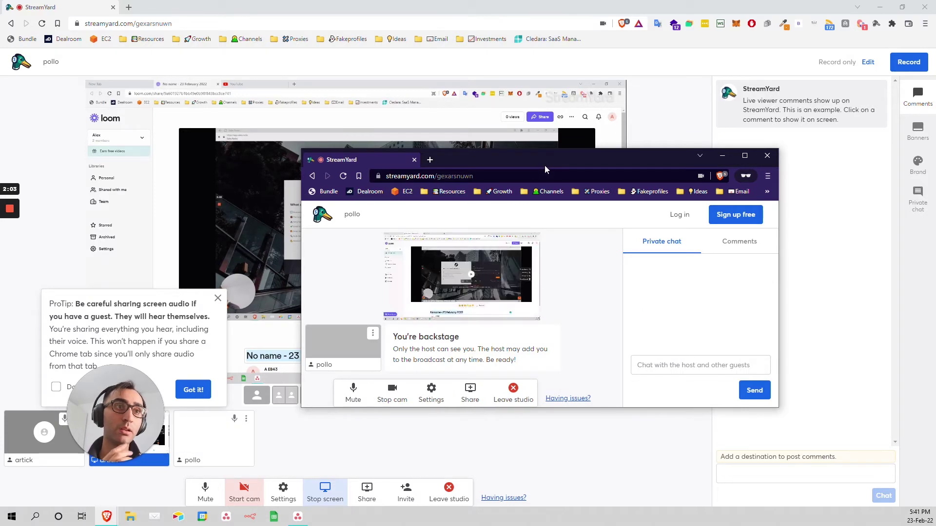
Move the guest window aside and start the Loom video playing in the share
{"action": "left_click_drag", "start_coordinate": [545, 169], "coordinate": [714, 155]}
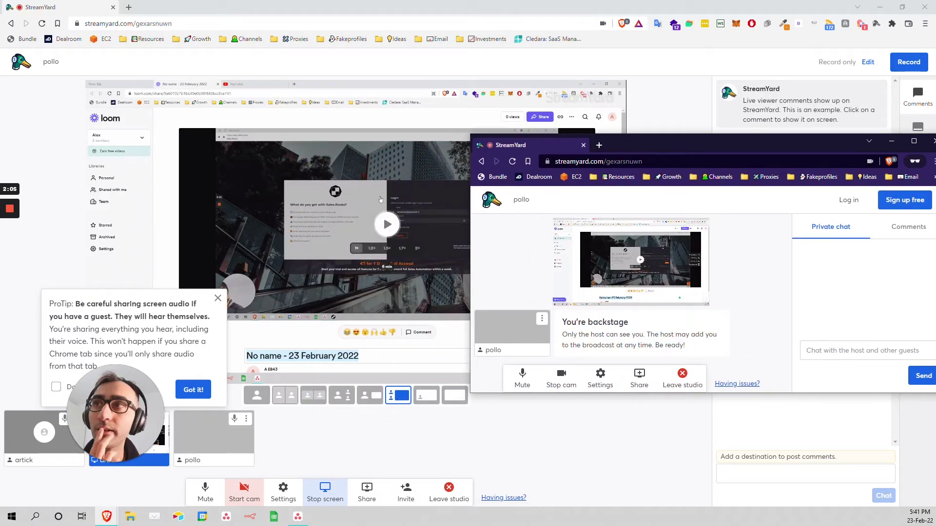
{"action": "left_click", "coordinate": [385, 222]}
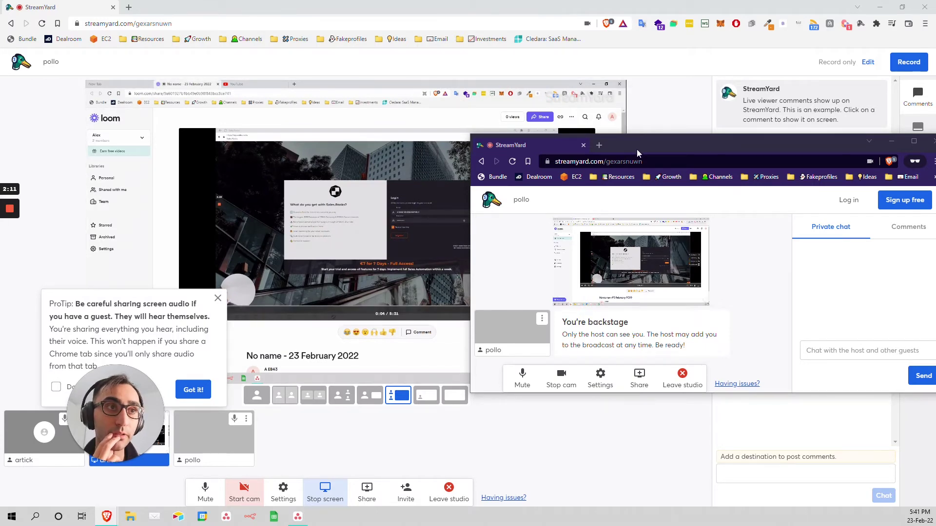
{"action": "left_click_drag", "start_coordinate": [731, 144], "coordinate": [329, 169]}
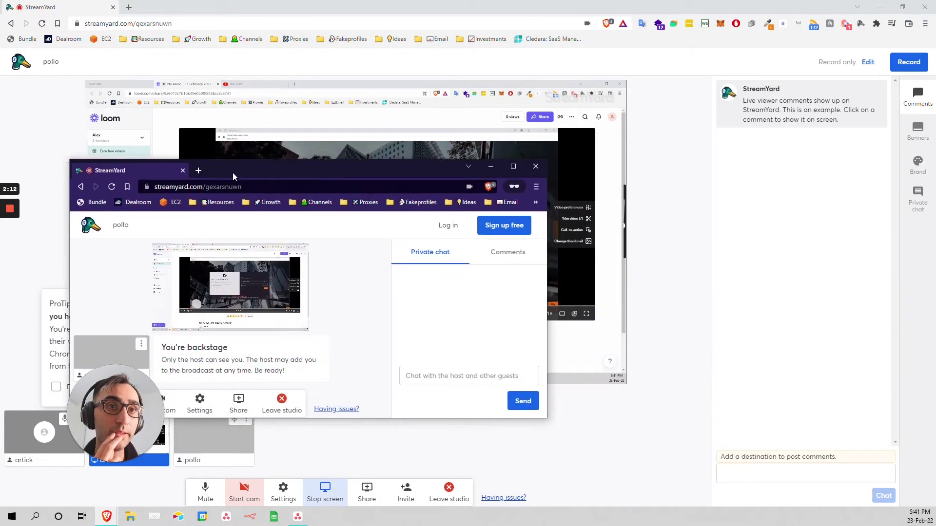
Close the guest's private browser window, leaving the host studio and shared screen
{"action": "left_click", "coordinate": [534, 167]}
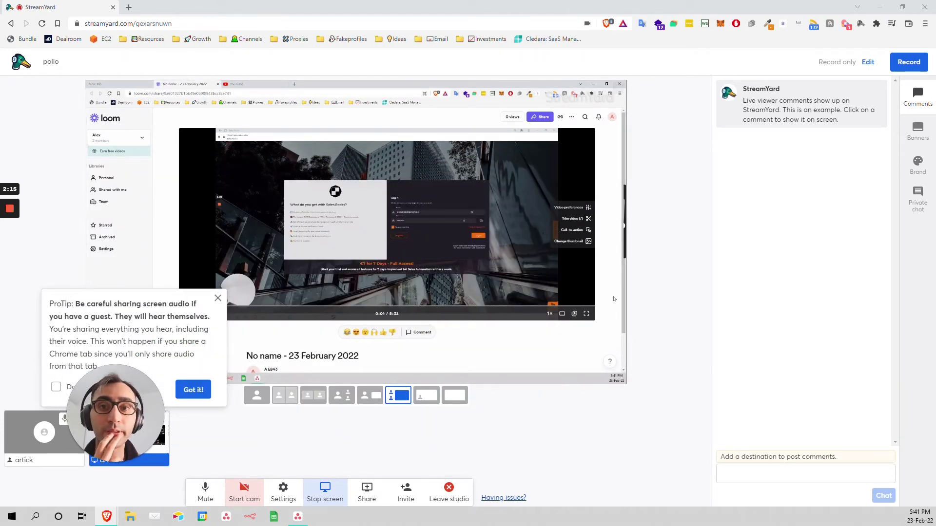
{"action": "mouse_move", "coordinate": [129, 427]}
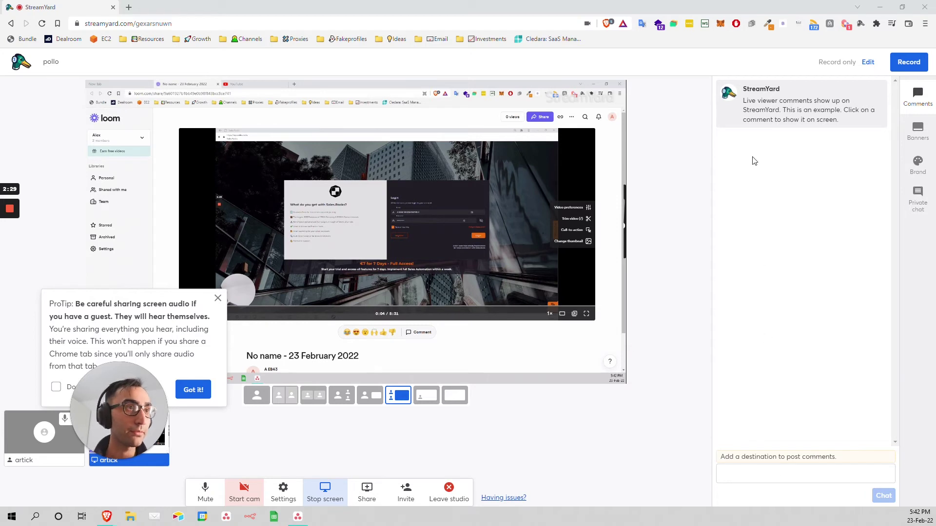
Send 'talk about x' in the private guest chat, correcting the misspelled 'abot'
{"action": "left_click", "coordinate": [918, 197]}
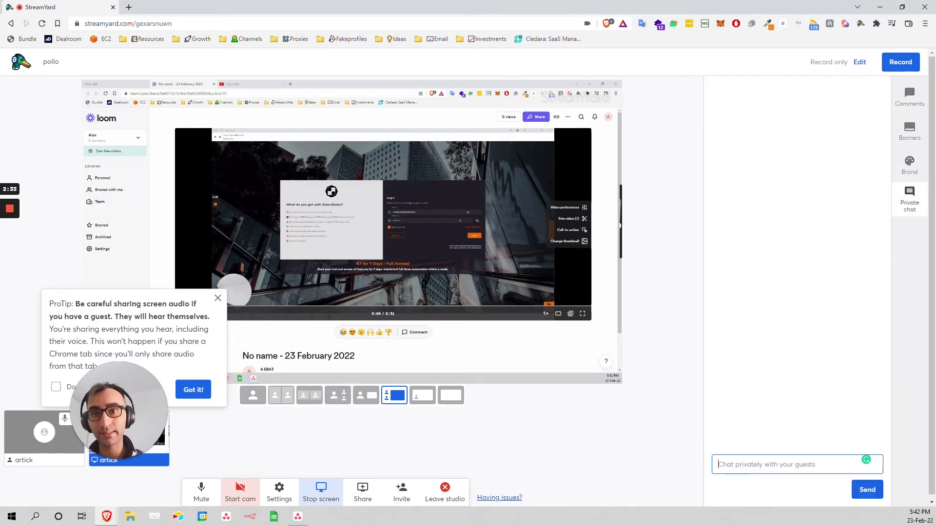
{"action": "type", "text": "talk abot"}
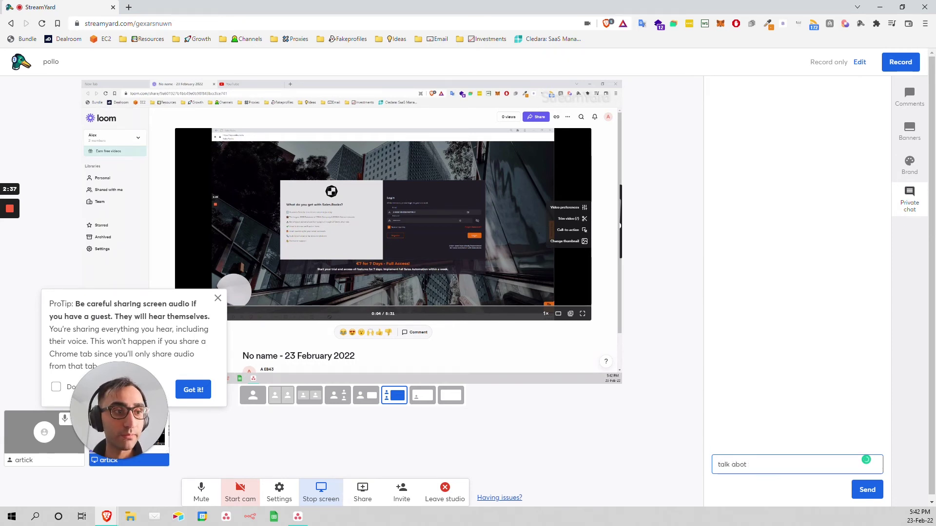
{"action": "key", "text": "BackSpace"}
{"action": "key", "text": "BackSpace"}
{"action": "key", "text": "BackSpace"}
{"action": "key", "text": "BackSpace"}
{"action": "type", "text": "about x"}
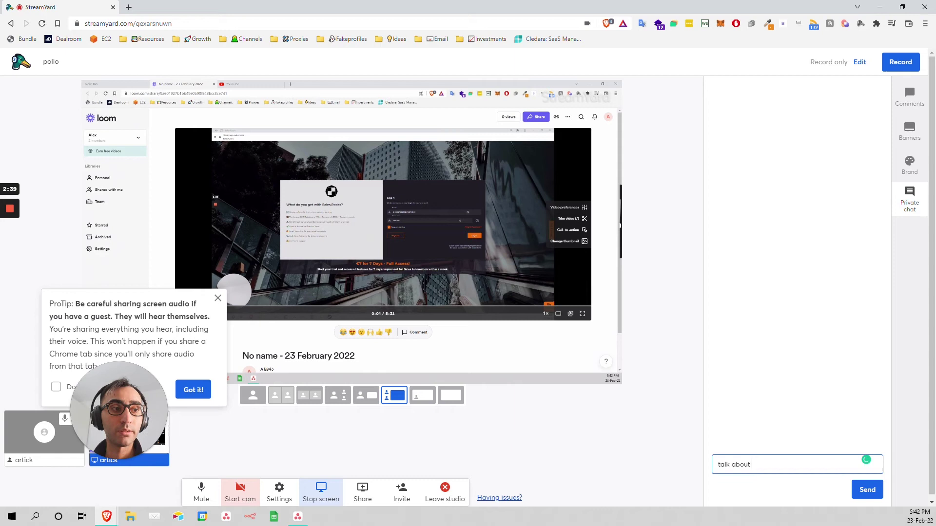
{"action": "key", "text": "Return"}
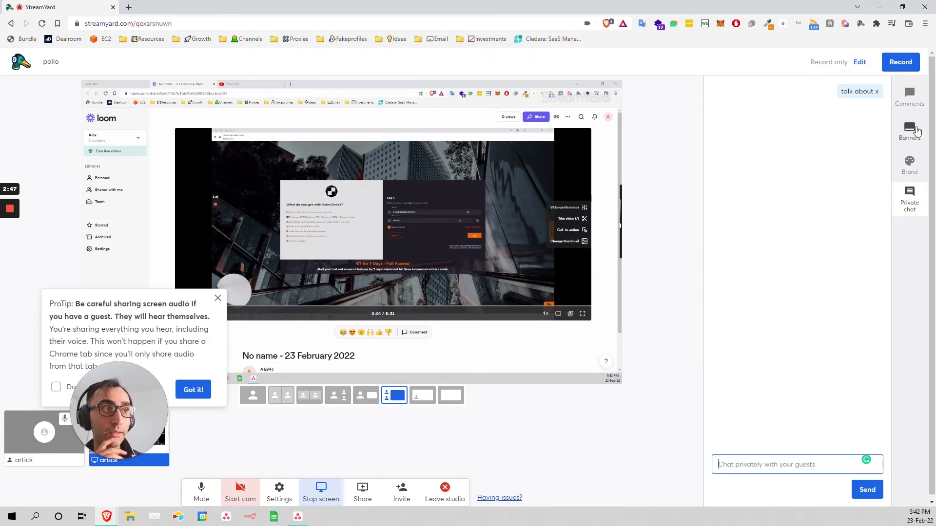
Create a new banner reading 'test' and show it on the stream
{"action": "left_click", "coordinate": [909, 131]}
{"action": "left_click", "coordinate": [761, 189]}
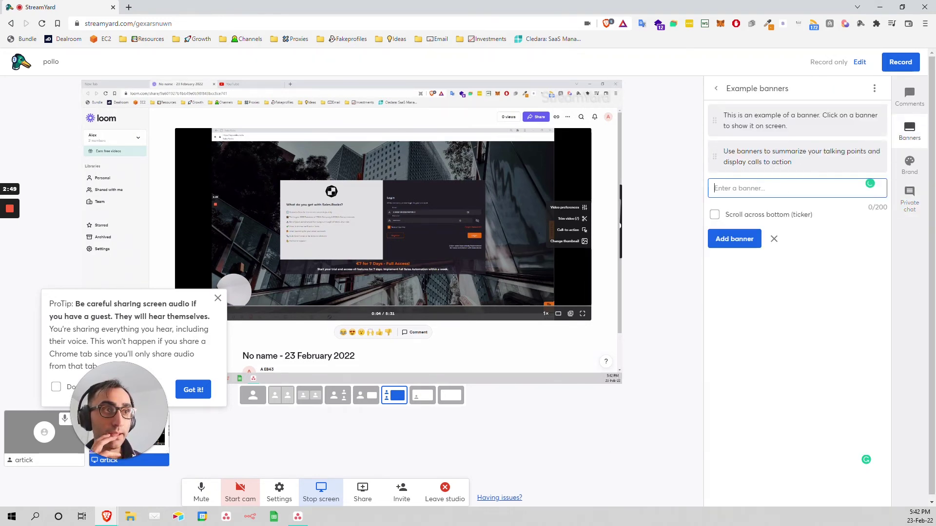
{"action": "type", "text": "test"}
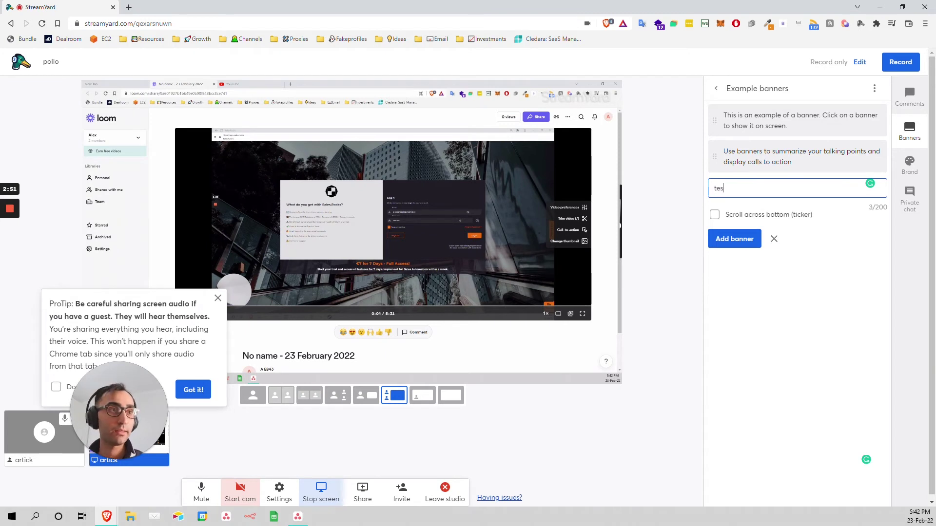
{"action": "key", "text": "Return"}
{"action": "left_click", "coordinate": [800, 193]}
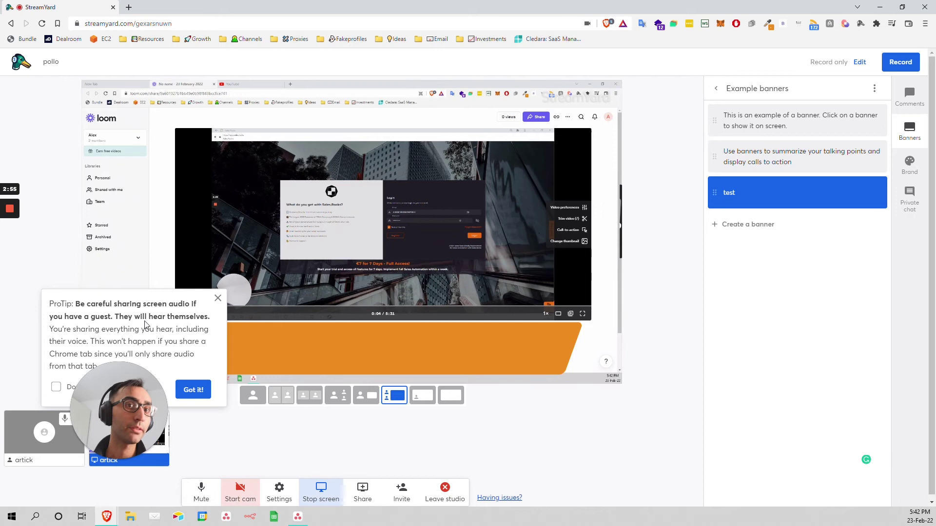
Dismiss the screen-audio tip and toggle the 'test' banner off and back on
{"action": "left_click", "coordinate": [218, 298]}
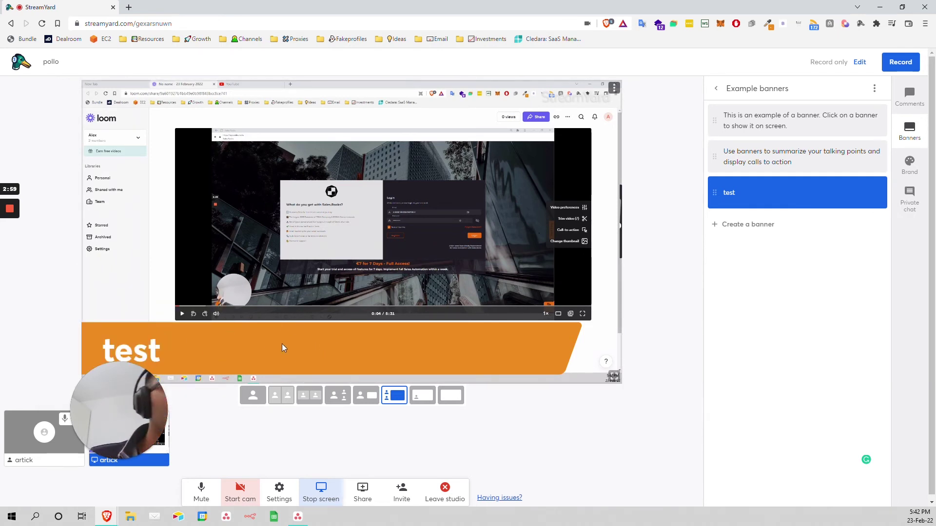
{"action": "mouse_move", "coordinate": [767, 197]}
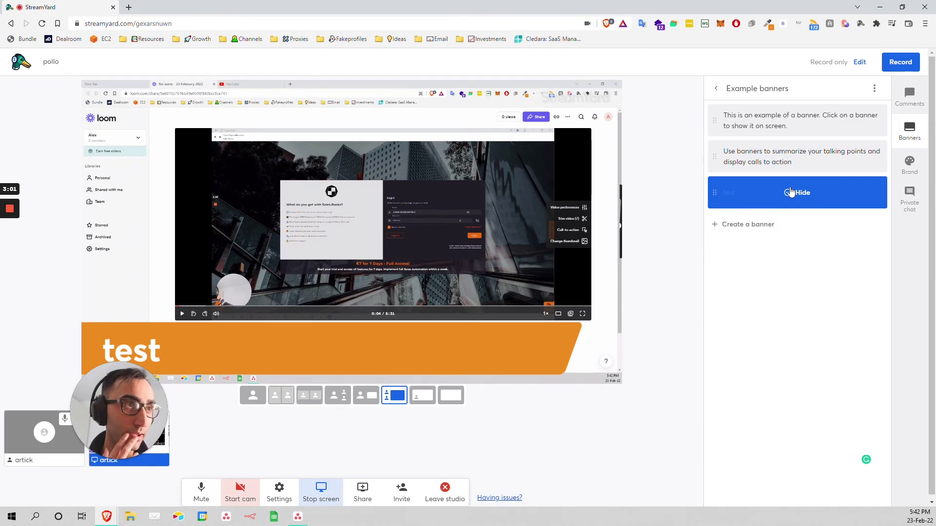
{"action": "left_click", "coordinate": [792, 192]}
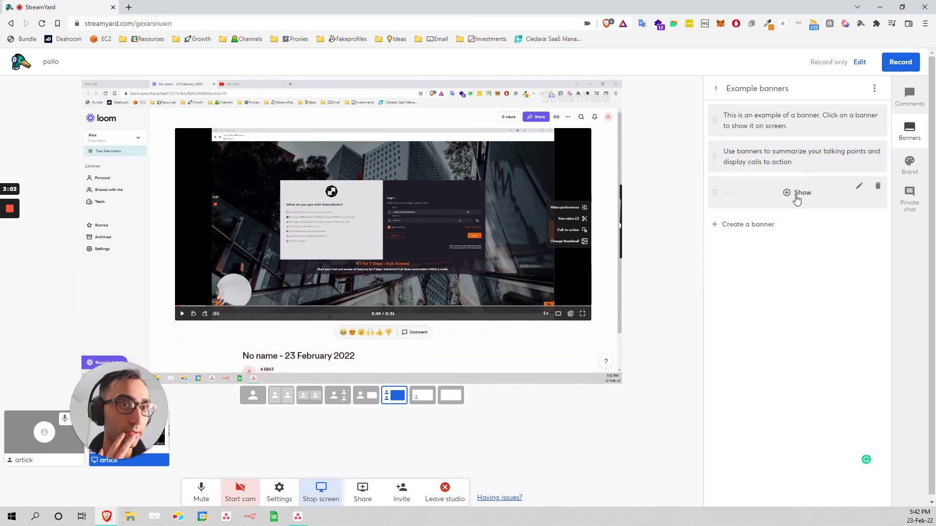
{"action": "left_click", "coordinate": [796, 195]}
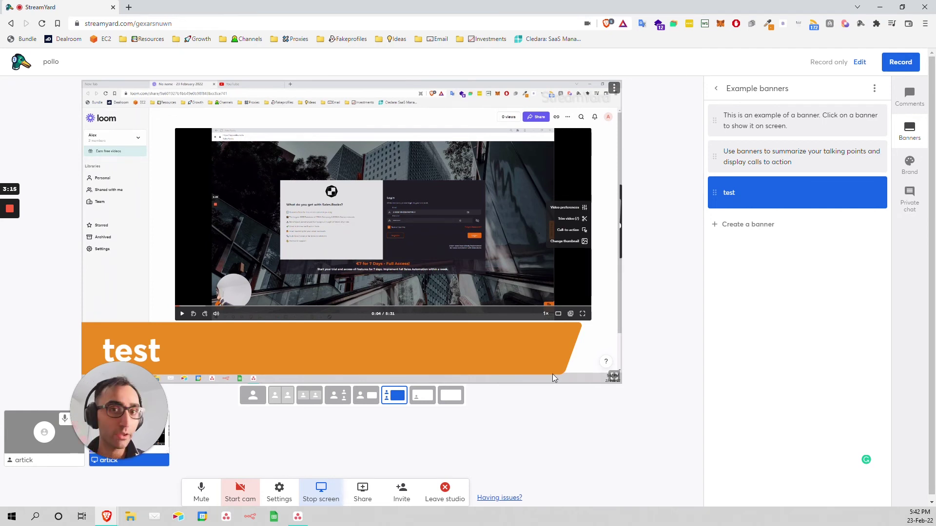
Open the GitHub Student Developer Pack page in a new tab
{"action": "key", "text": "ctrl+t"}
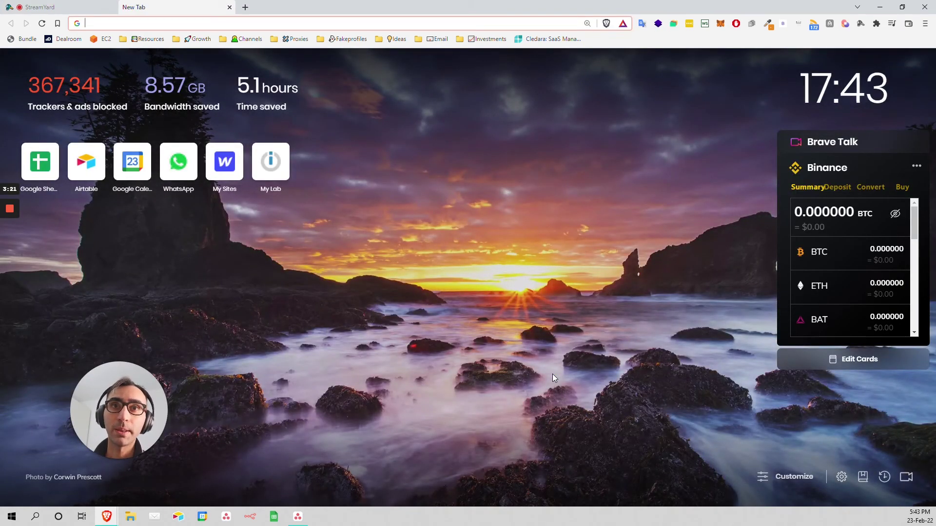
{"action": "type", "text": "github"}
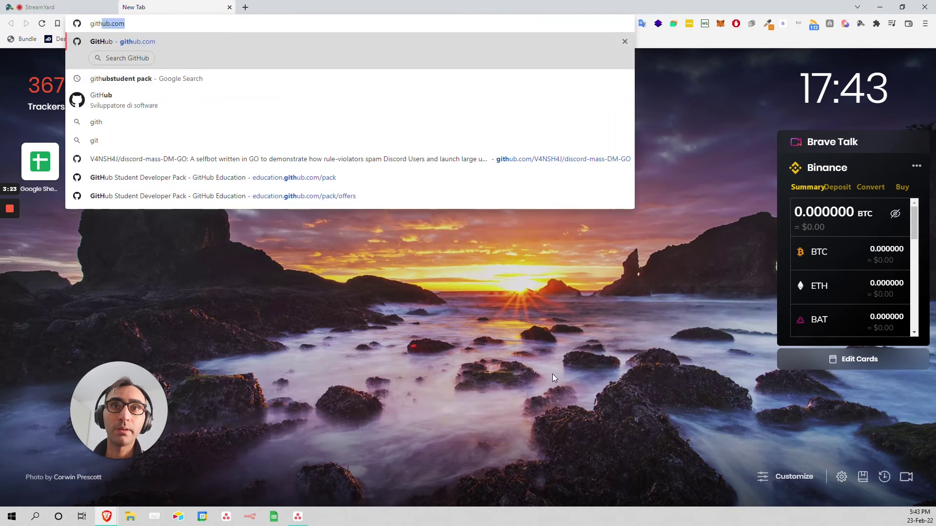
{"action": "key", "text": "Up"}
{"action": "key", "text": "Up"}
{"action": "key", "text": "Return"}
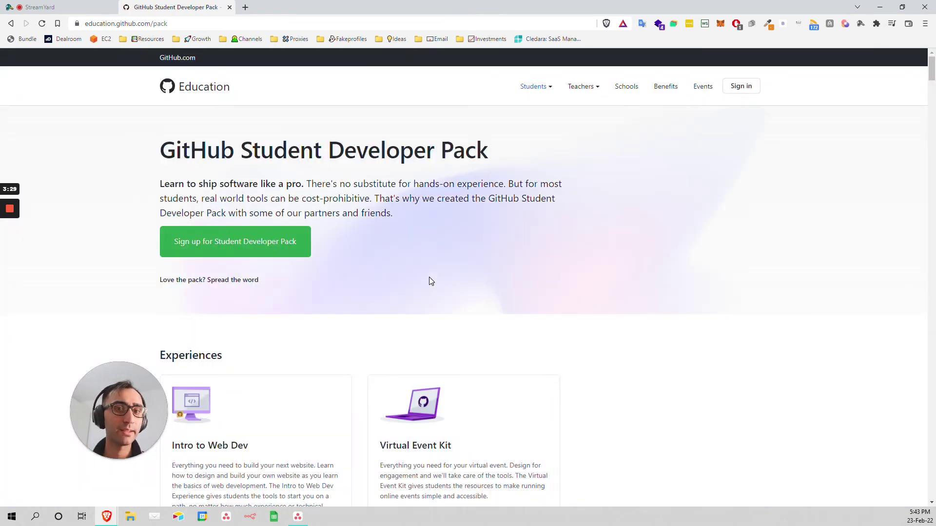
Search the page for 'streamy' to find StreamYard's free Essential Plan offer
{"action": "key", "text": "ctrl+f"}
{"action": "type", "text": "str"}
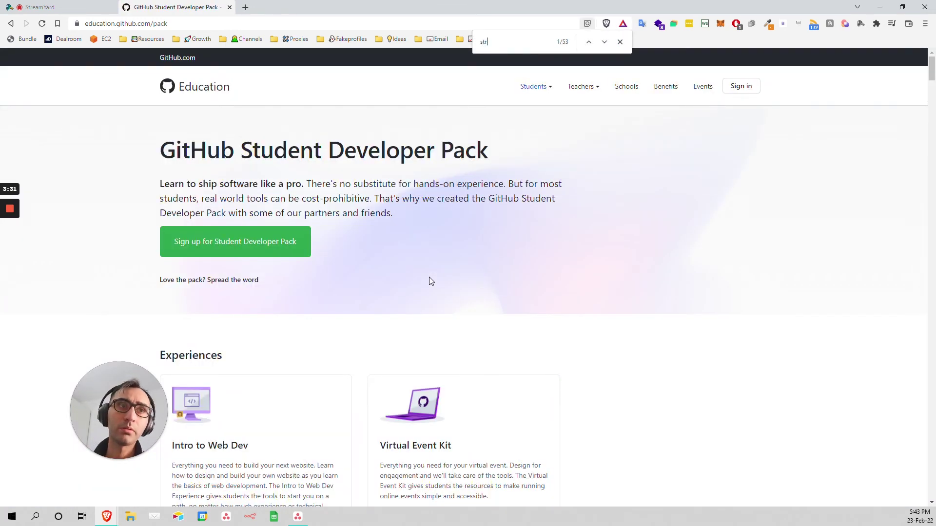
{"action": "type", "text": "eamya"}
{"action": "scroll", "coordinate": [430, 281], "scroll_direction": "down", "scroll_amount": 3}
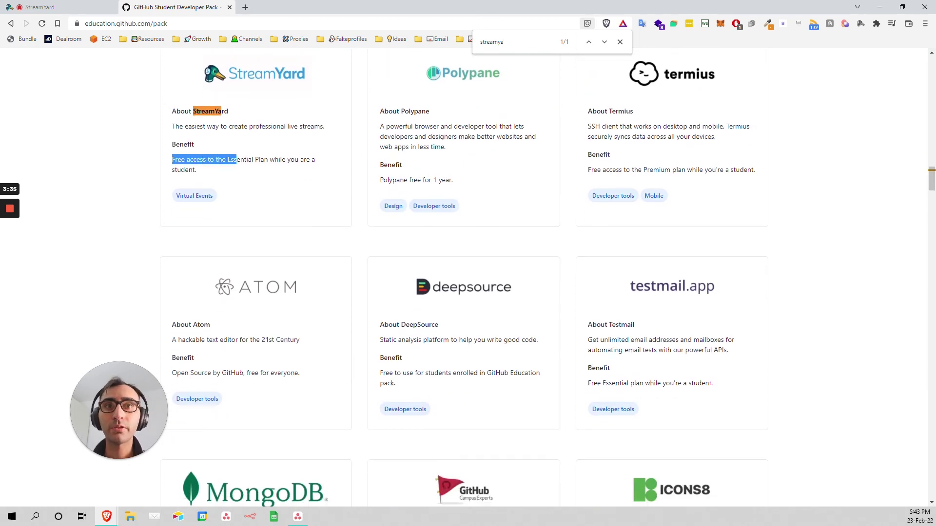
{"action": "left_click_drag", "start_coordinate": [237, 160], "coordinate": [262, 177]}
{"action": "left_click", "coordinate": [260, 179]}
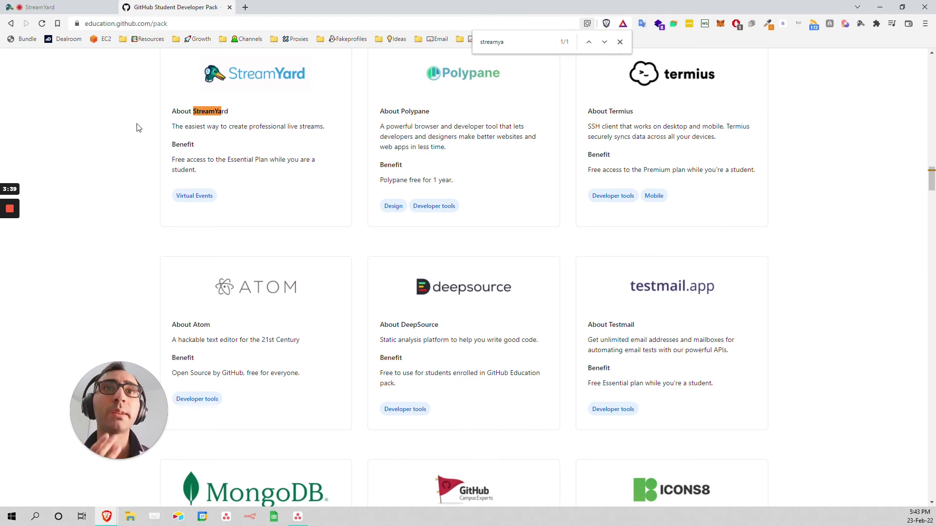
{"action": "mouse_move", "coordinate": [11, 212]}
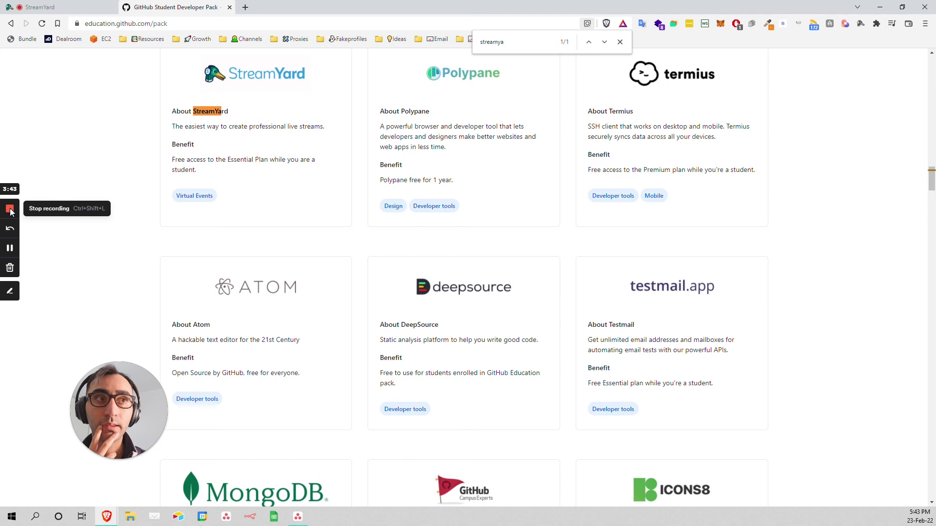
Back in the studio, switch to the fourth layout, then add and remove the camera tile
{"action": "left_click", "coordinate": [44, 7]}
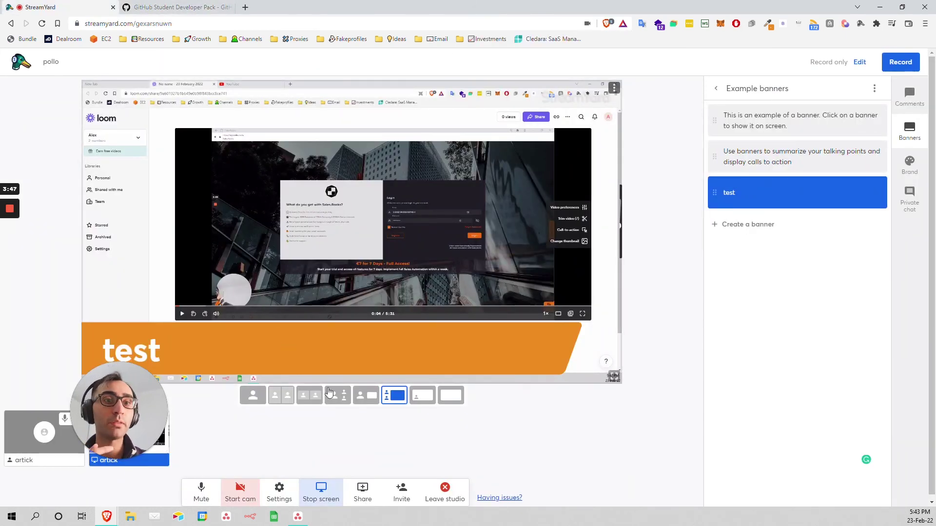
{"action": "left_click", "coordinate": [337, 395]}
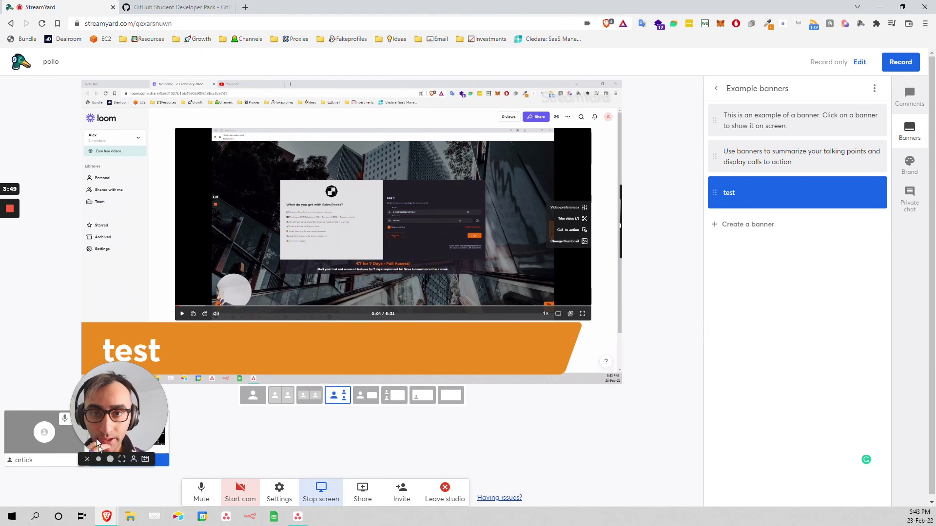
{"action": "left_click_drag", "start_coordinate": [97, 445], "coordinate": [38, 371]}
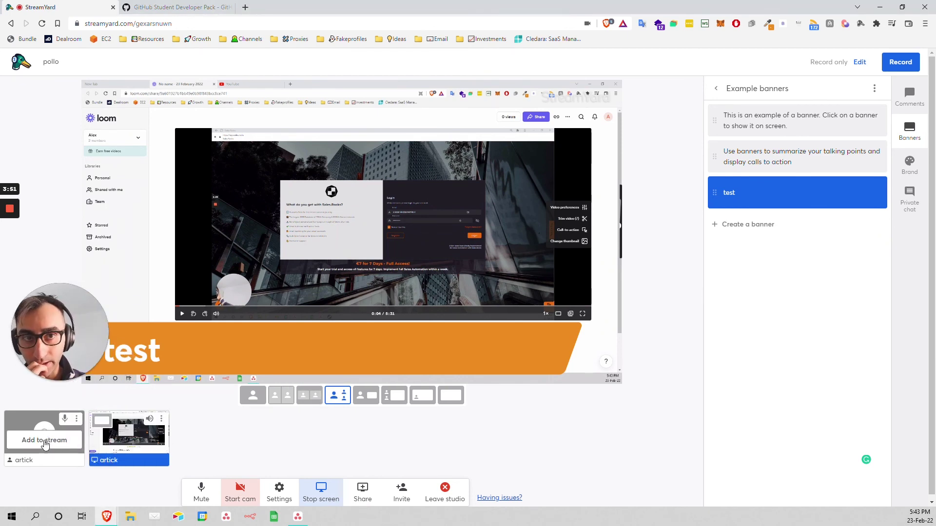
{"action": "left_click", "coordinate": [45, 441]}
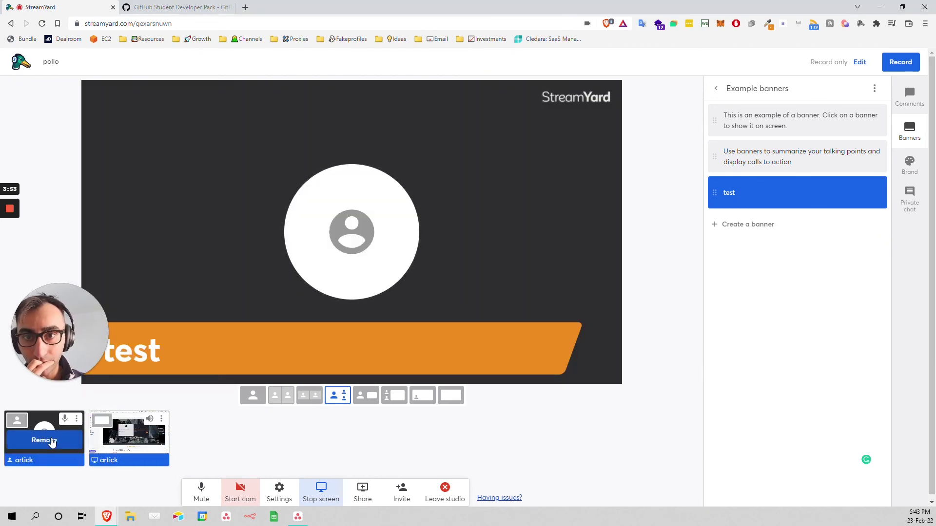
{"action": "left_click", "coordinate": [45, 441]}
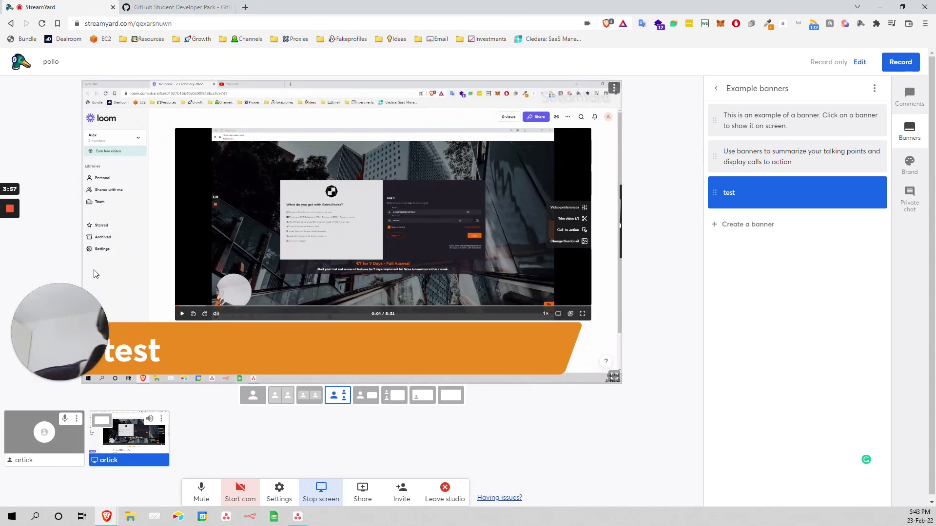
{"action": "left_click_drag", "start_coordinate": [98, 331], "coordinate": [275, 409]}
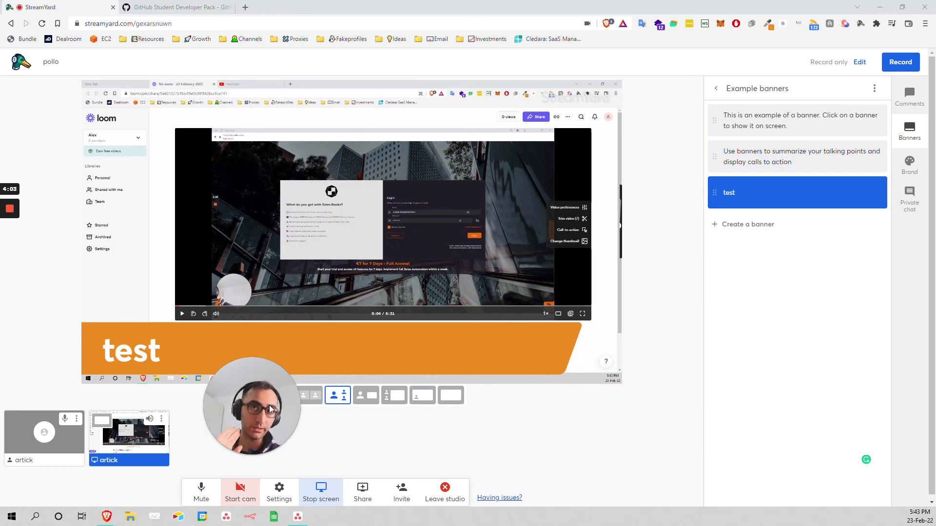
{"action": "mouse_move", "coordinate": [14, 210]}
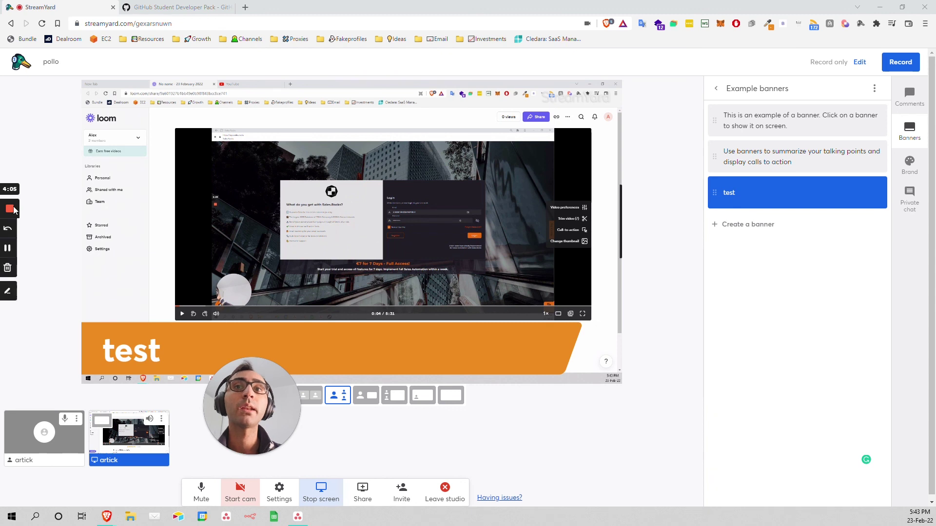